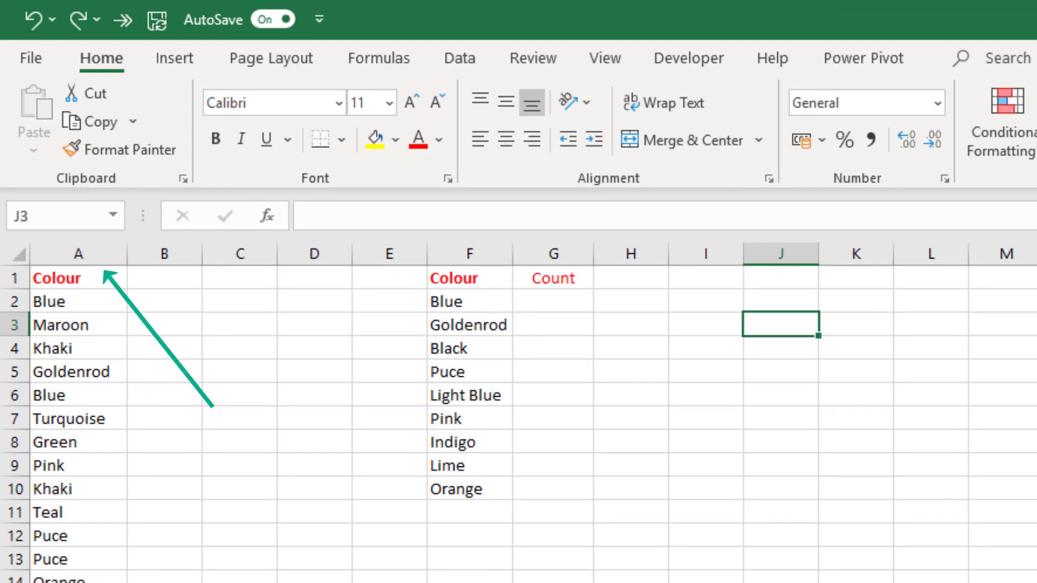
# - Enter =COUNTIF($A$2:$A$37,F2) in G2 with an absolute range, returning 3 for Blue
pyautogui.click(550, 303)
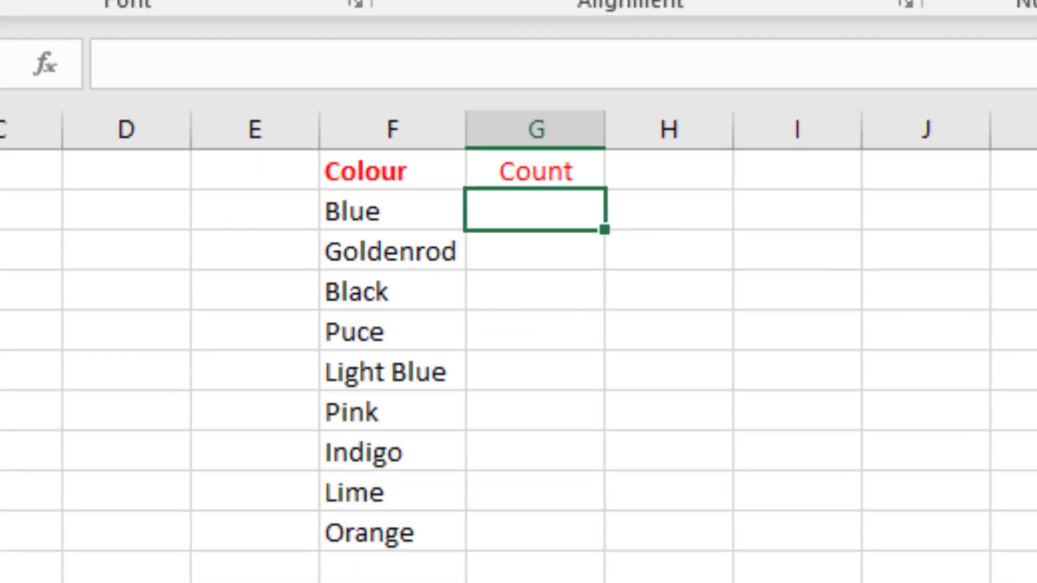
pyautogui.write('=count')
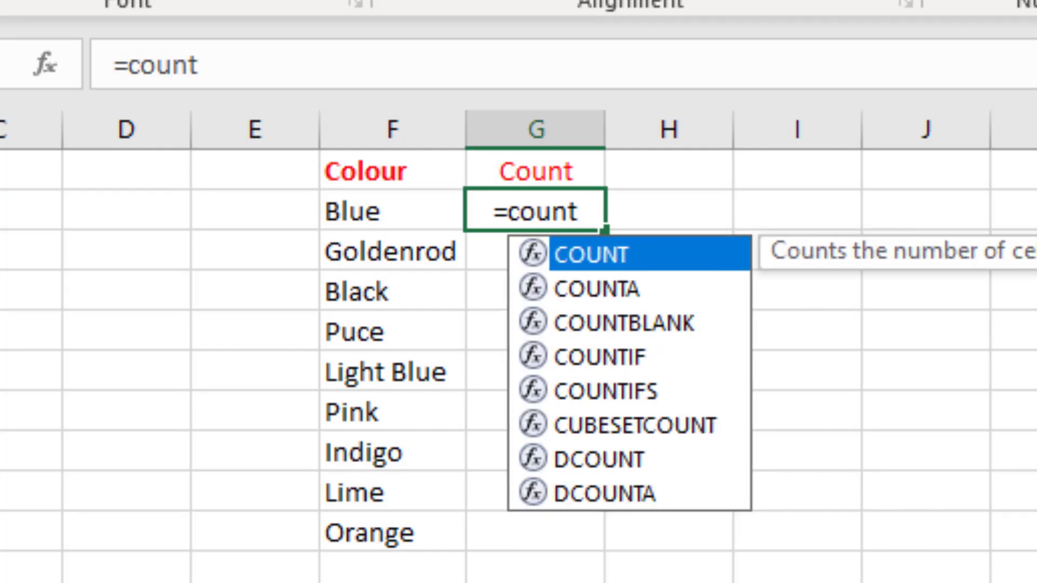
pyautogui.write('if')
pyautogui.press('Tab')
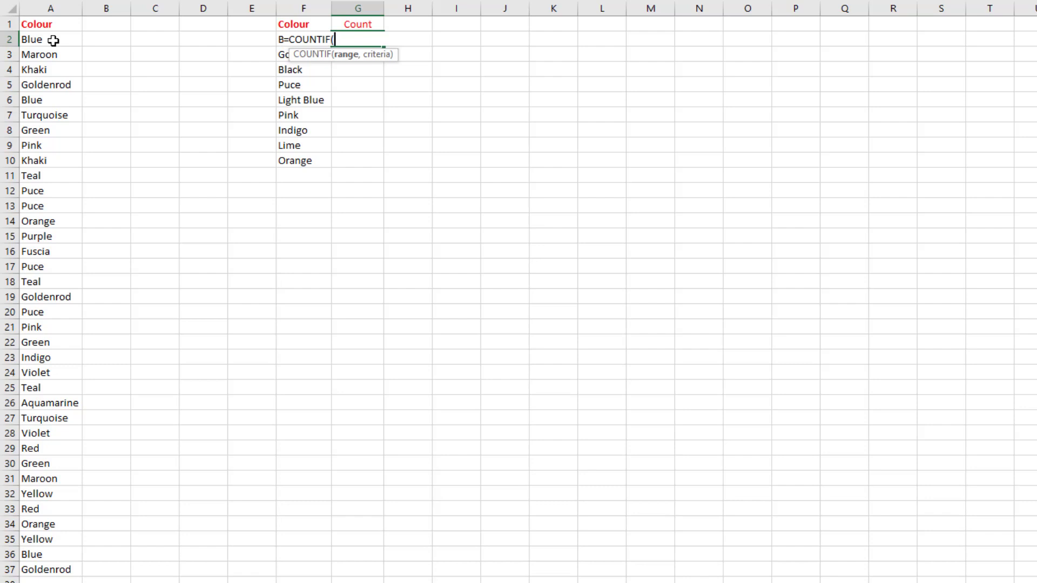
pyautogui.click(53, 40)
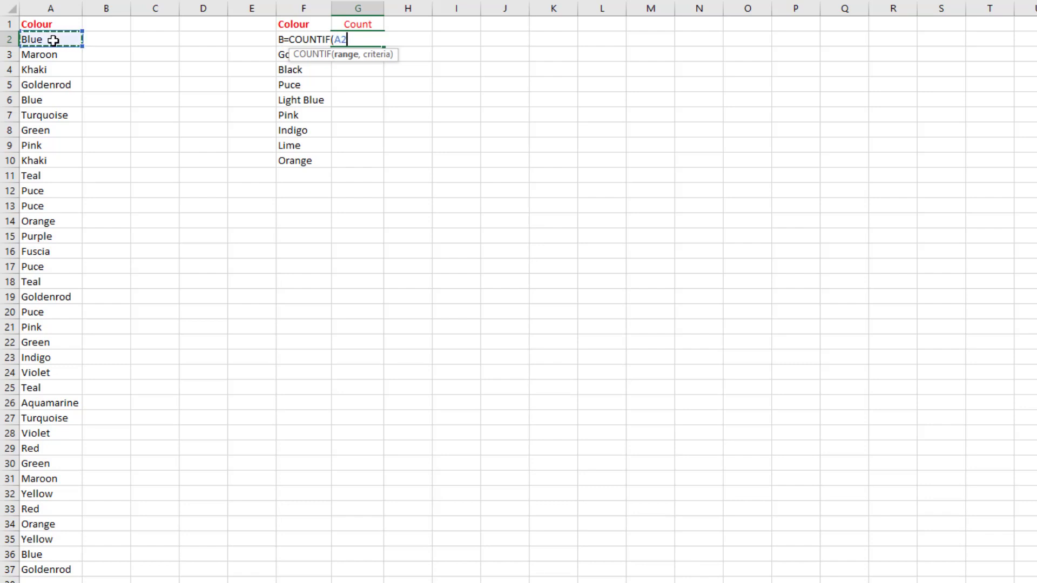
pyautogui.hotkey('ctrl', 'shift', 'Down')
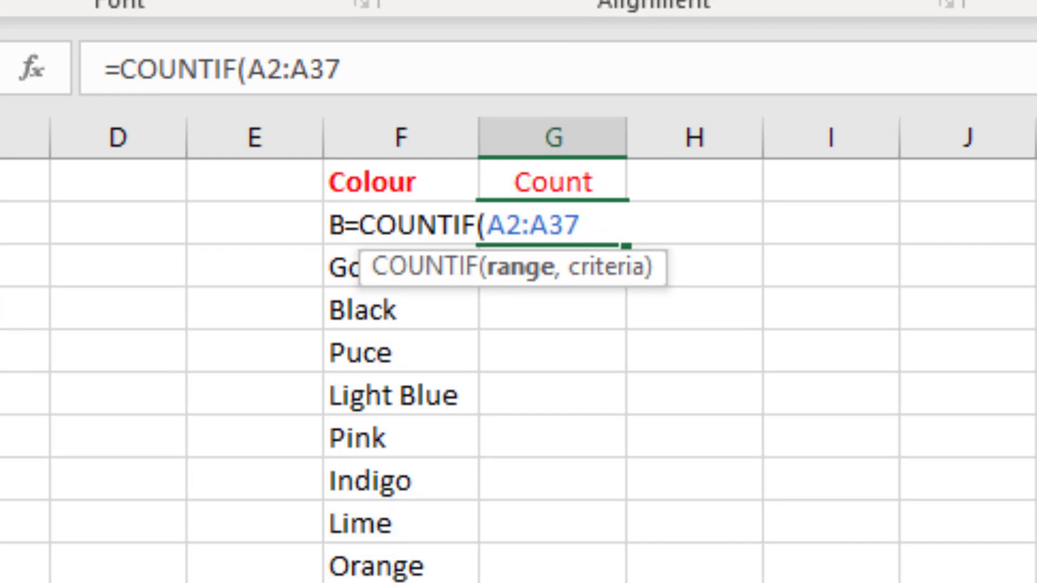
pyautogui.press('F4')
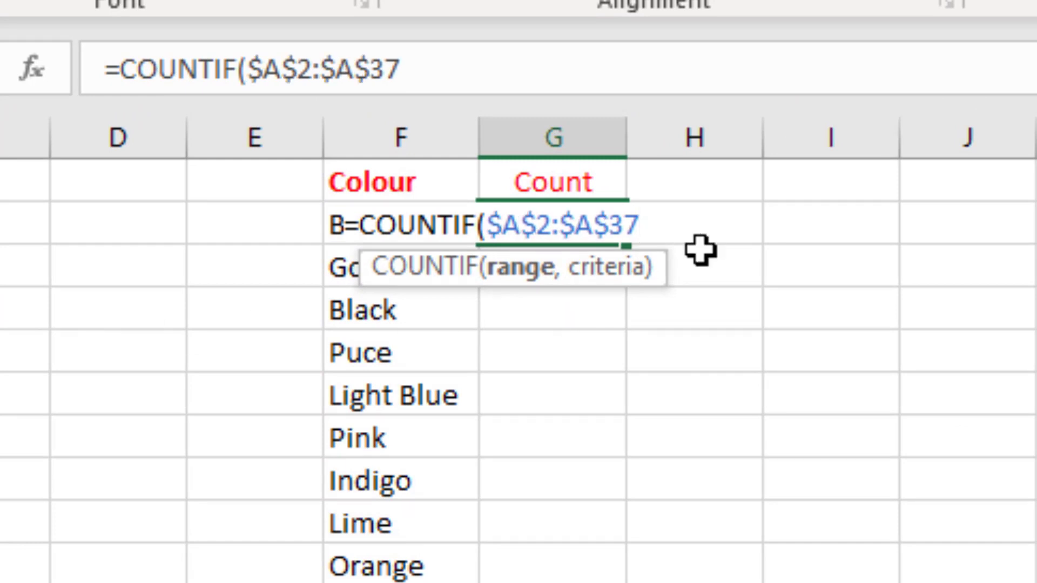
pyautogui.write(',')
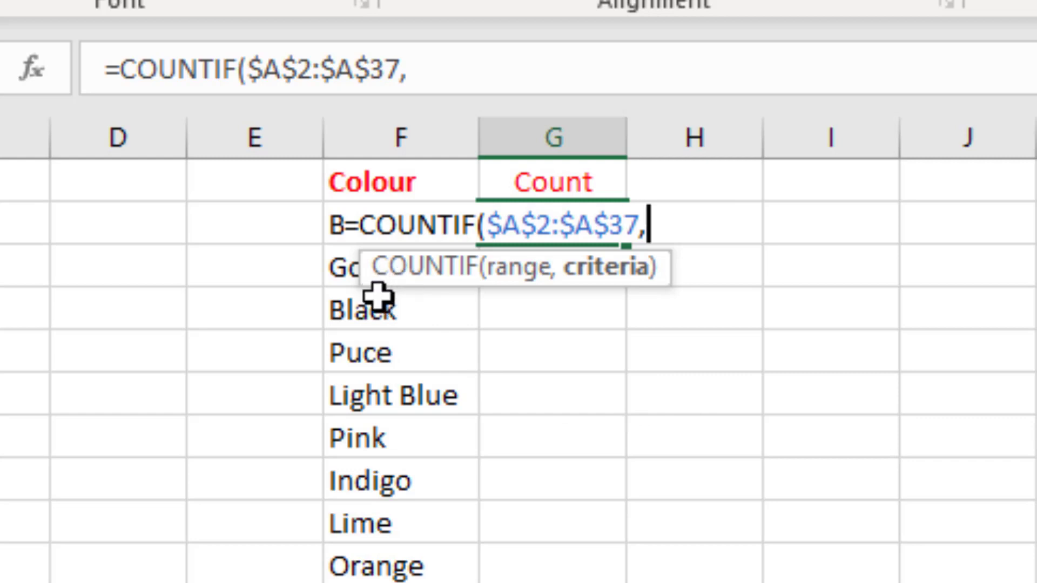
pyautogui.write('f2')
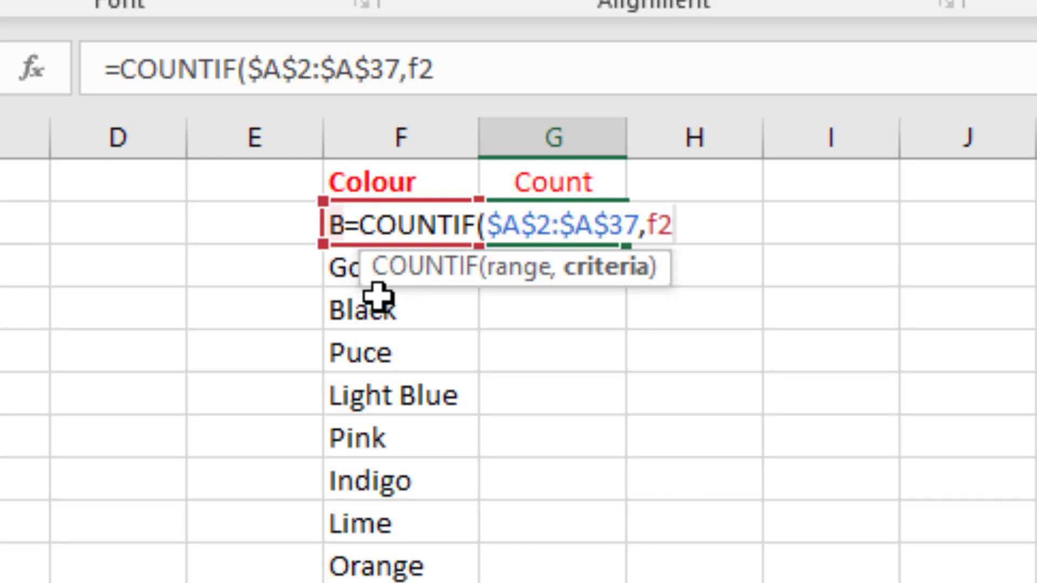
pyautogui.write(')')
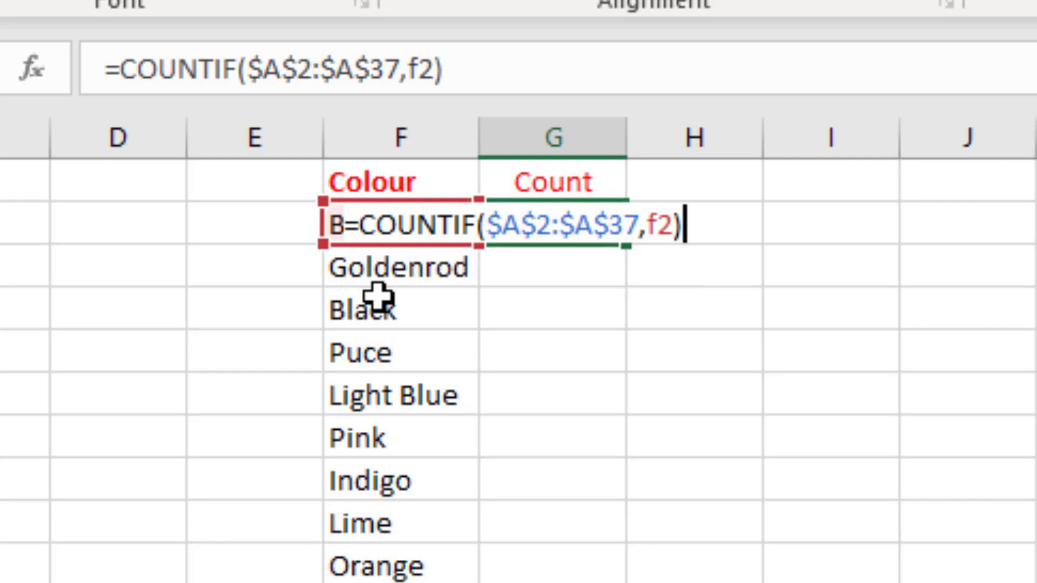
pyautogui.hotkey('ctrl', 'Return')
pyautogui.press('Return')
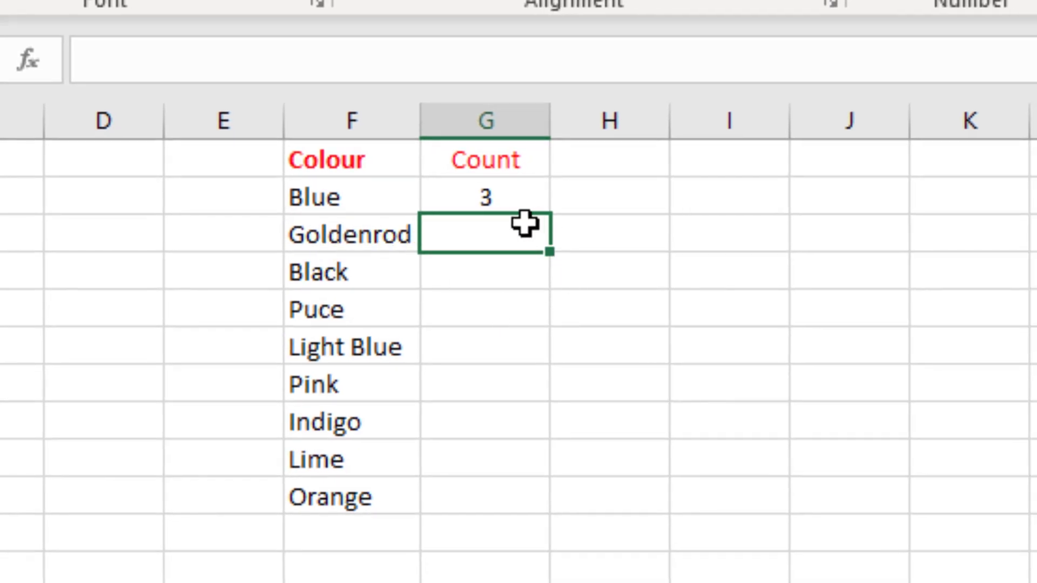
# - Copy the Blue count formula down through G10, giving counts for all nine colours
pyautogui.click(506, 187)
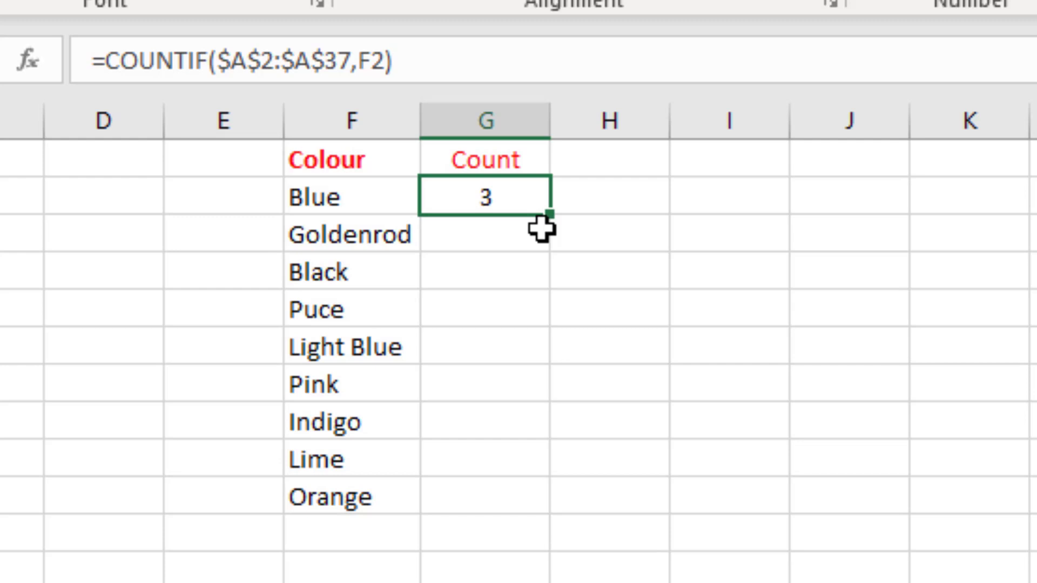
pyautogui.moveTo(550, 217); pyautogui.dragTo(541, 504)
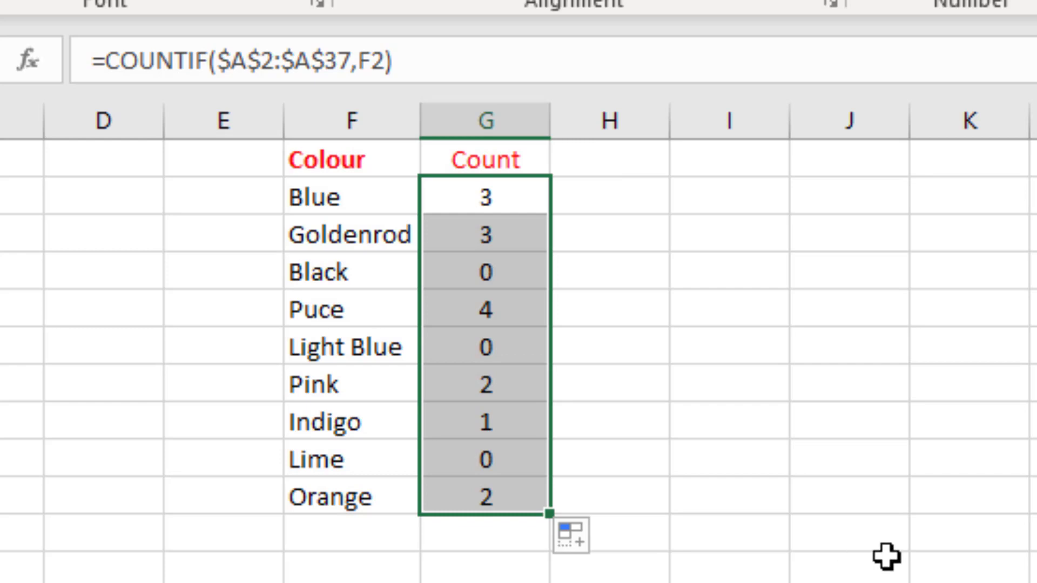
pyautogui.click(735, 464)
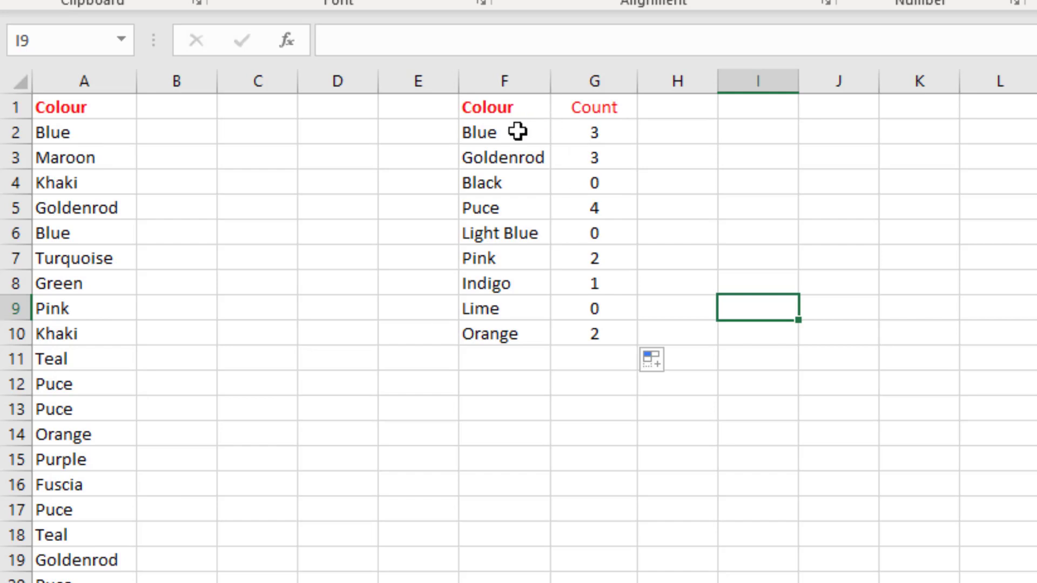
# - Check the copied count formulas for Black and Light Blue against colours F2:F10
pyautogui.moveTo(517, 132); pyautogui.dragTo(500, 332)
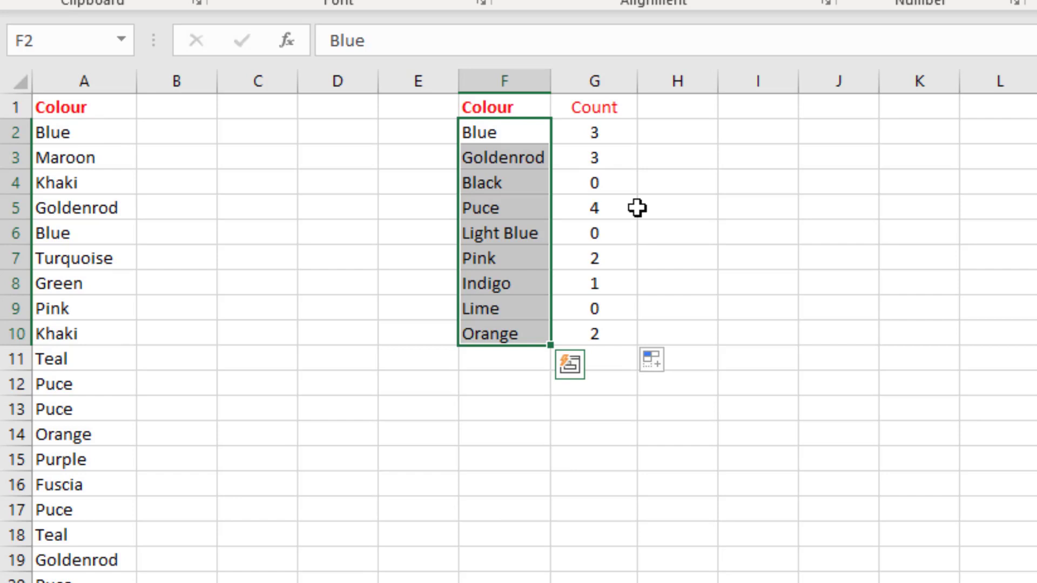
pyautogui.click(610, 181)
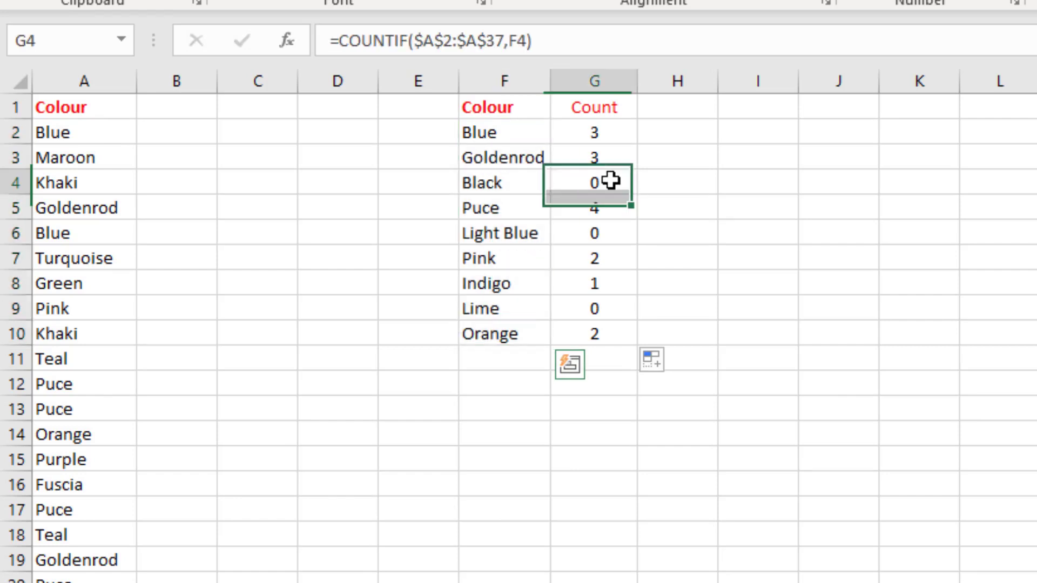
pyautogui.click(598, 239)
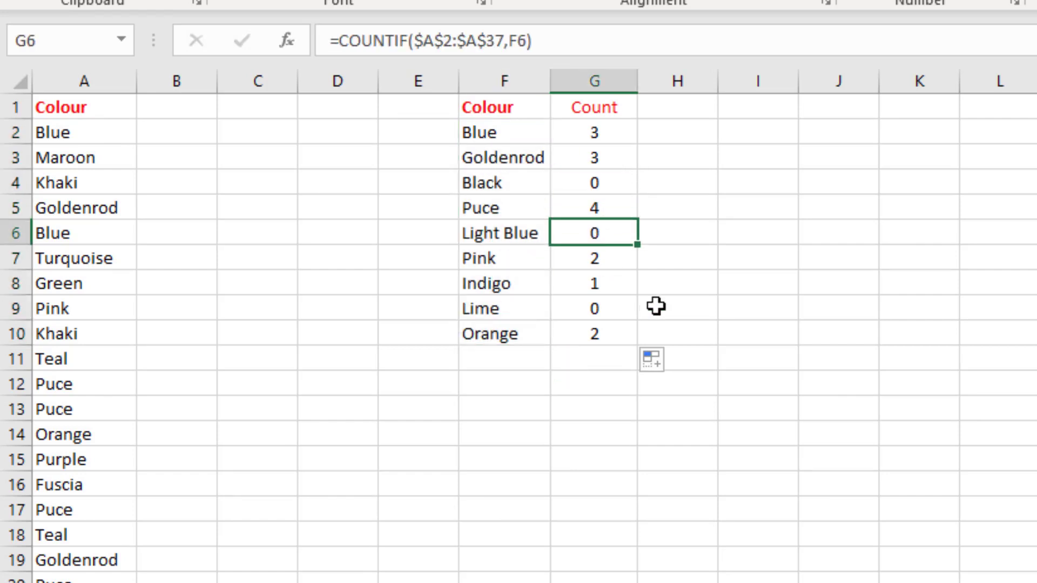
pyautogui.click(598, 135)
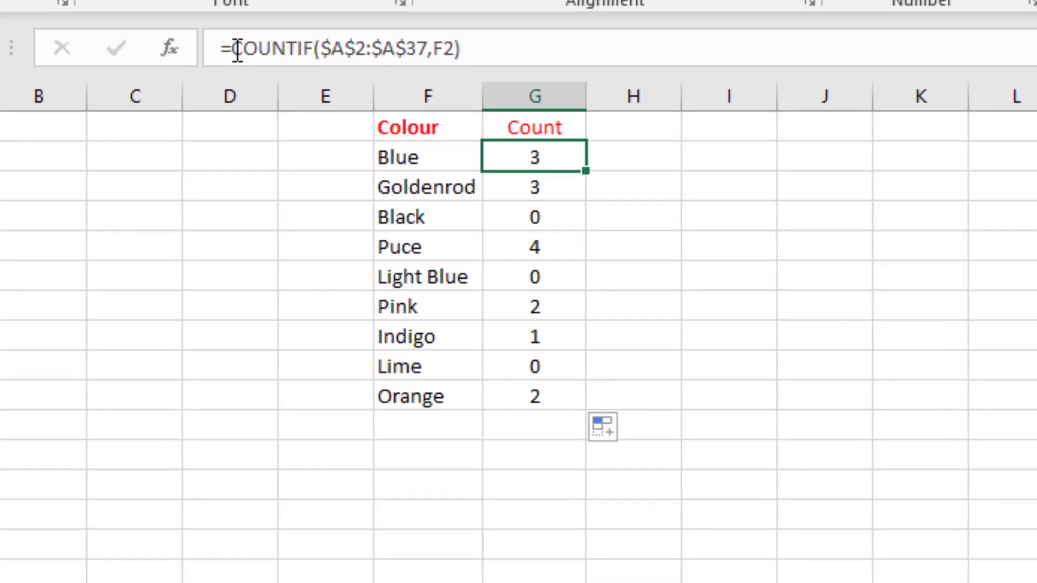
# - Rewrite G2 as =IF(COUNTIF($A$2:$A$37,F2)=0,"Missing","") to flag absent colours
pyautogui.click(231, 48)
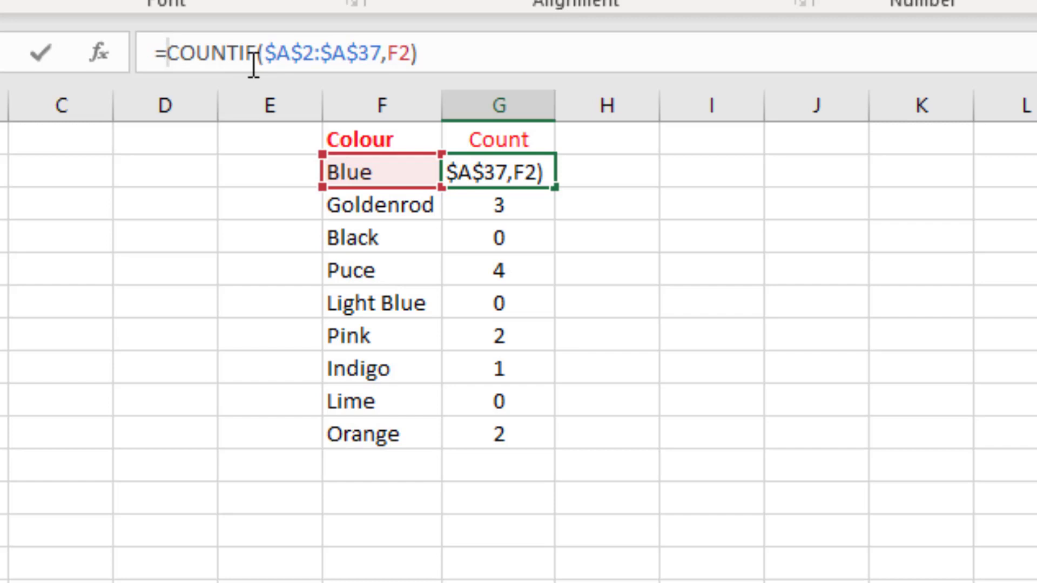
pyautogui.write('if')
pyautogui.press('Tab')
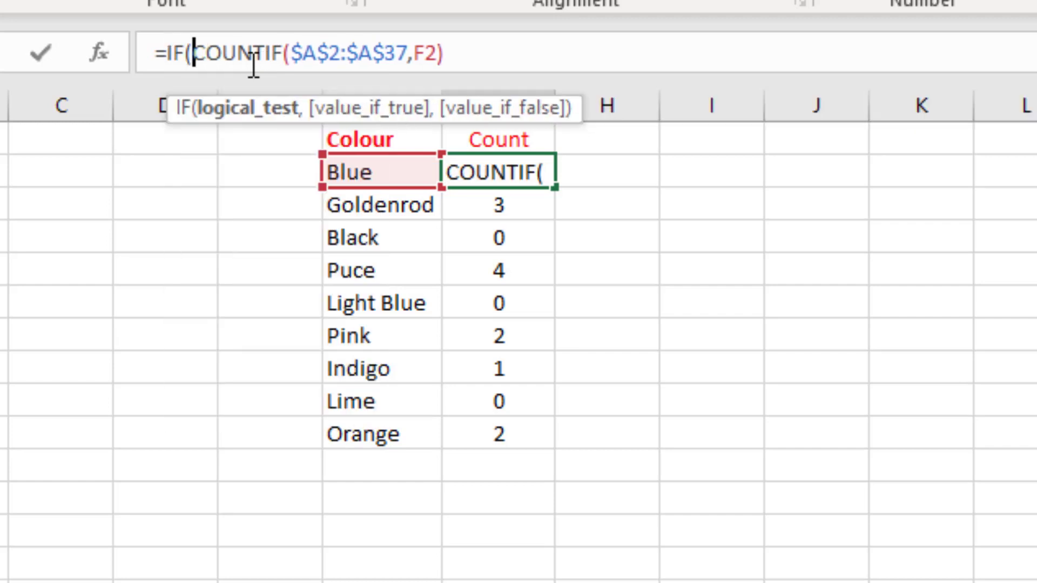
pyautogui.click(455, 50)
pyautogui.write('=0')
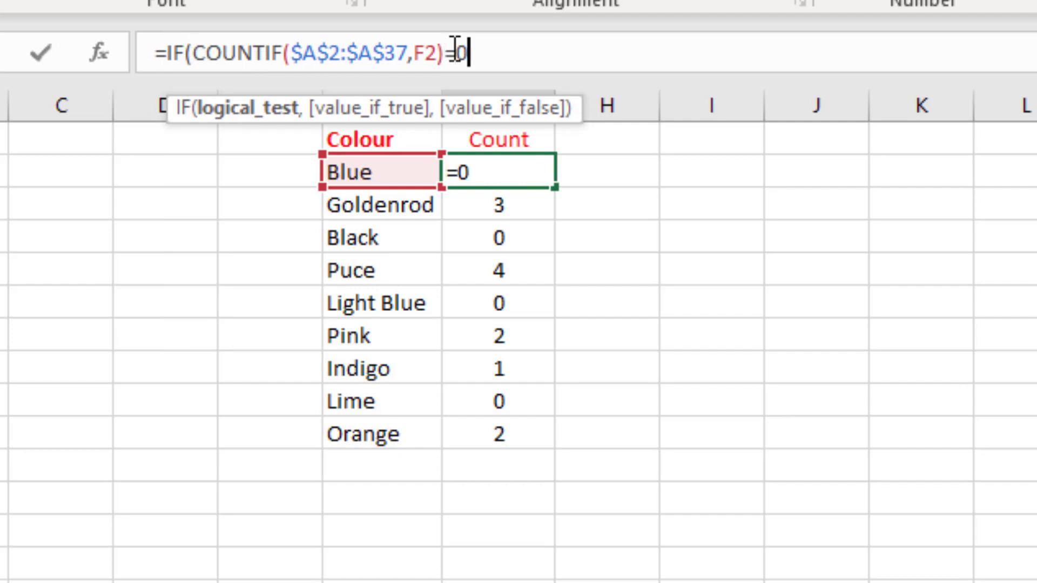
pyautogui.write(',')
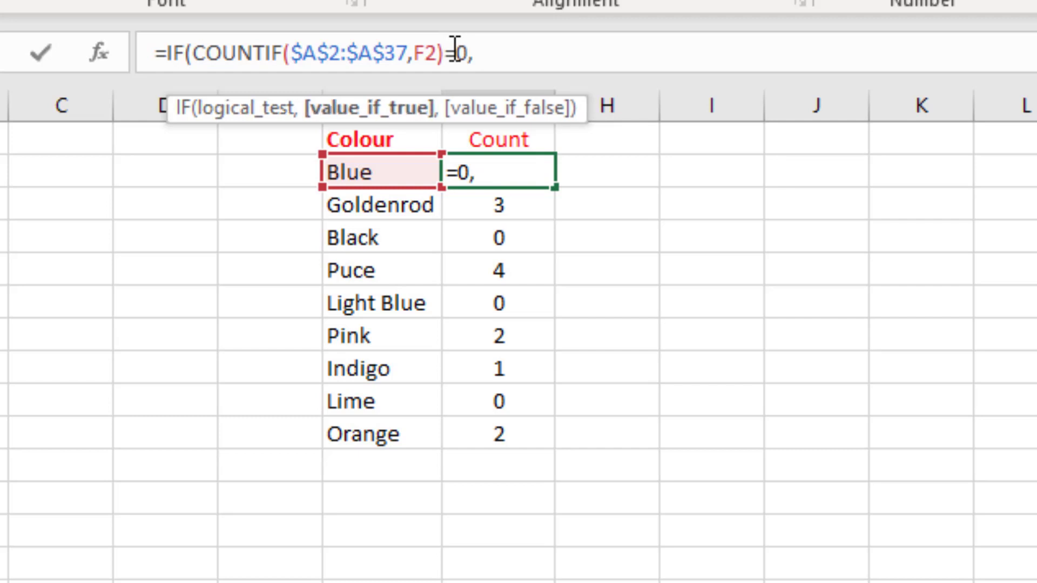
pyautogui.write('"Missing')
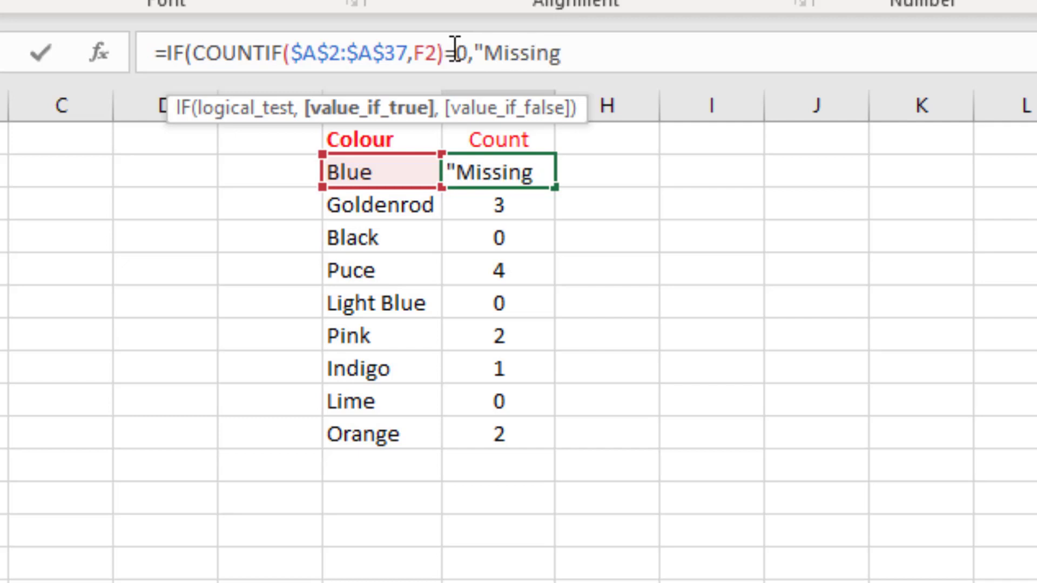
pyautogui.write('",""')
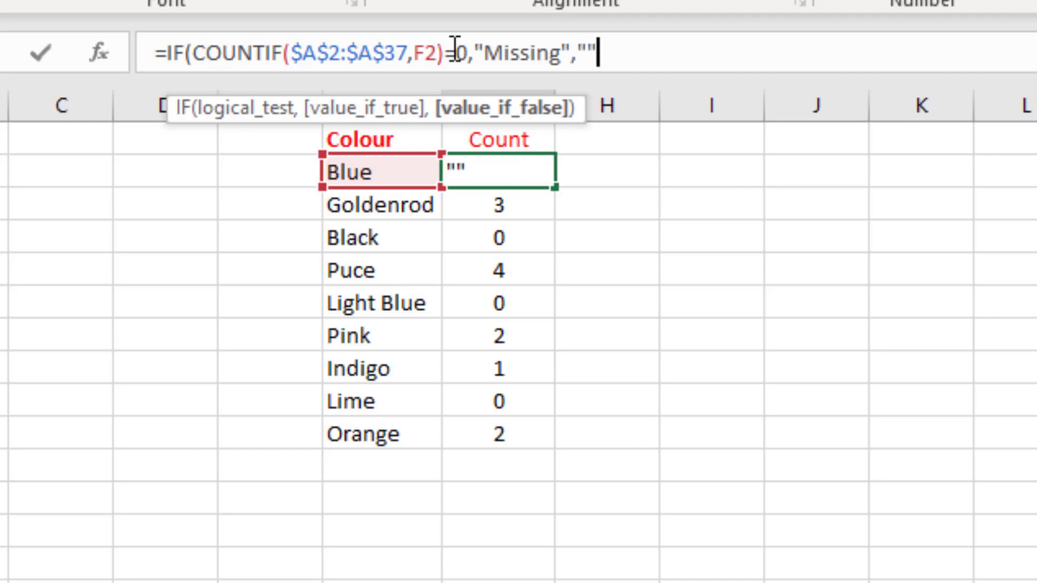
pyautogui.write(')')
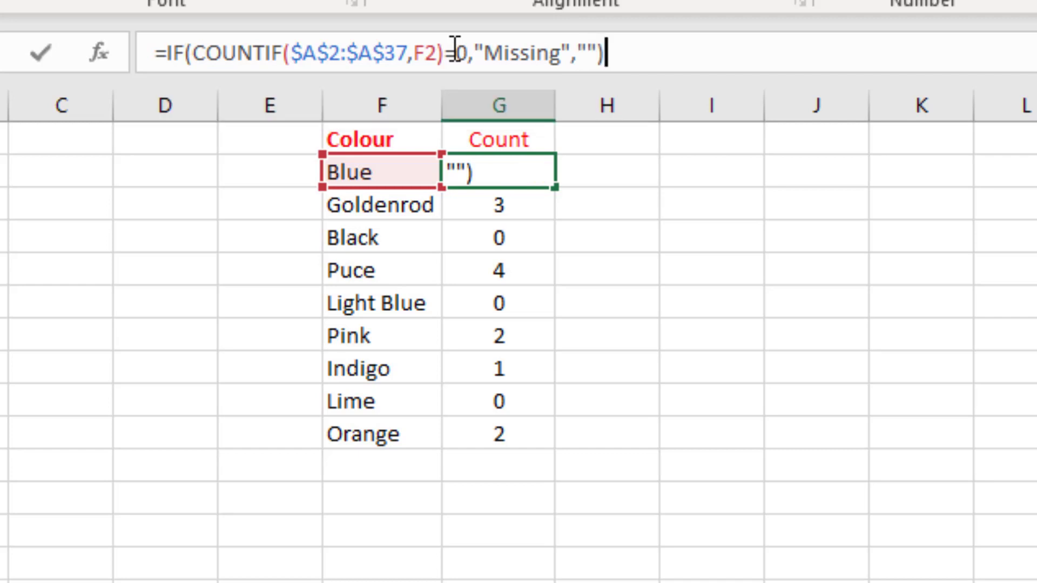
pyautogui.hotkey('ctrl', 'Return')
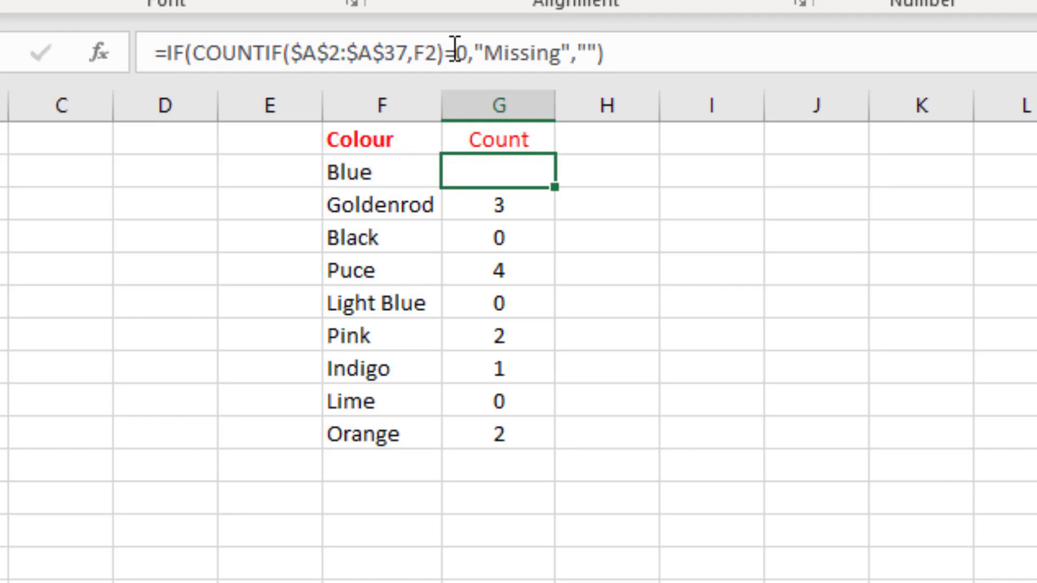
# - Copy the Missing-flag formula down to G10, then undo it to empty column G
pyautogui.doubleClick(553, 188)
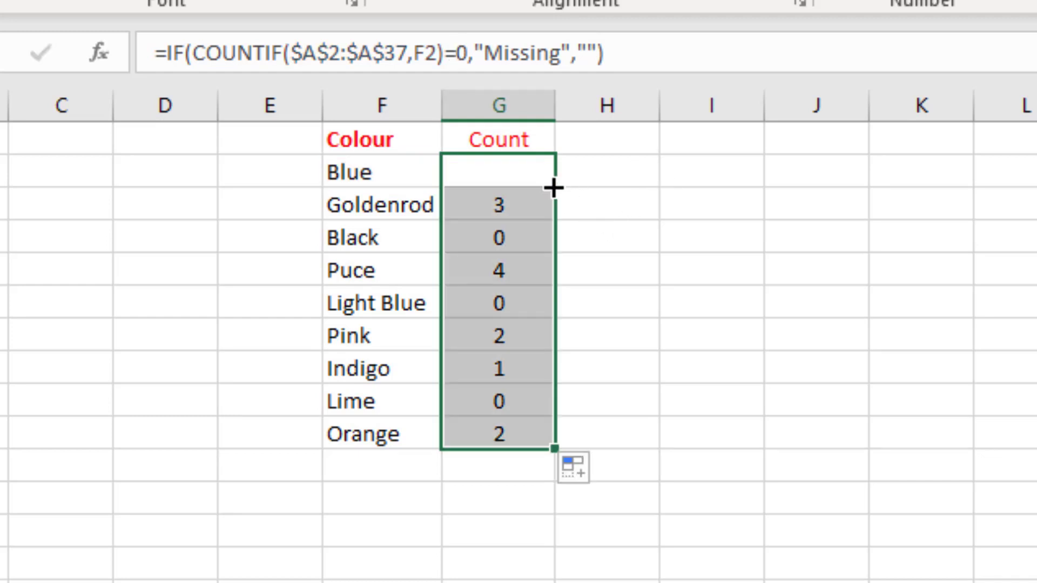
pyautogui.click(534, 497)
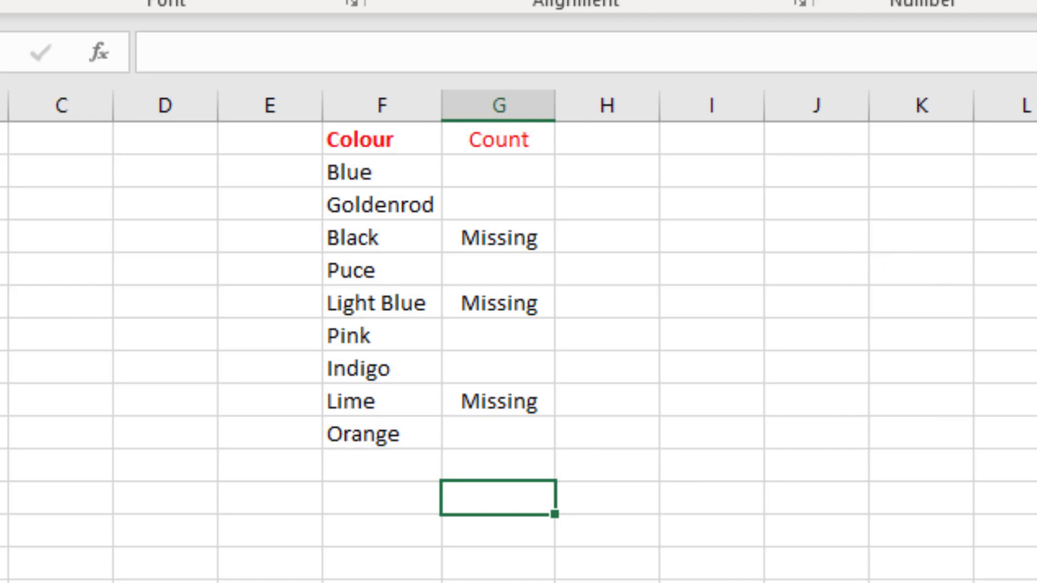
pyautogui.hotkey('ctrl', 'z')
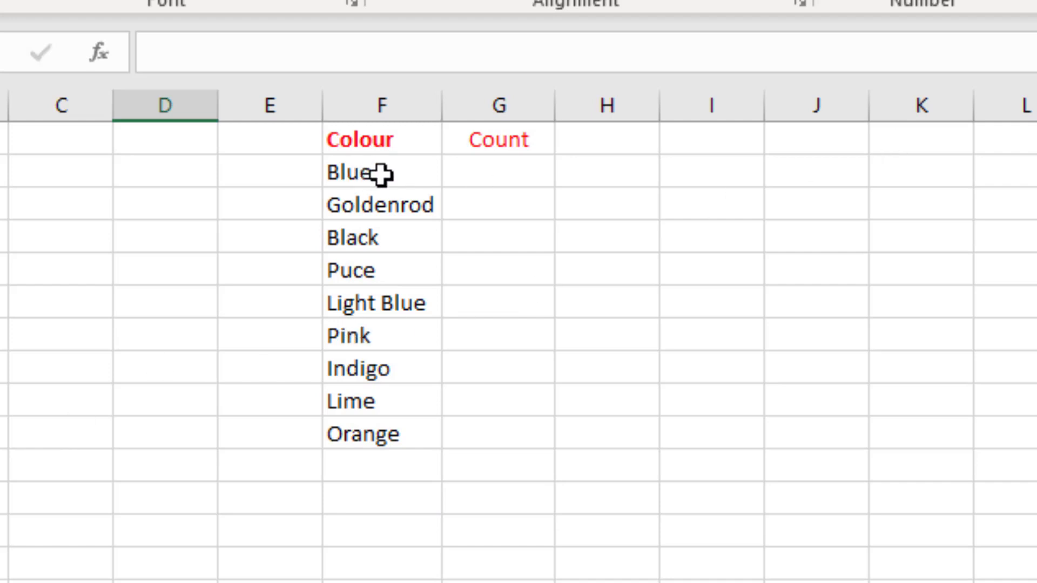
# - Select colours F2:F10 and start a New Rule under Conditional Formatting
pyautogui.moveTo(381, 174); pyautogui.dragTo(381, 433)
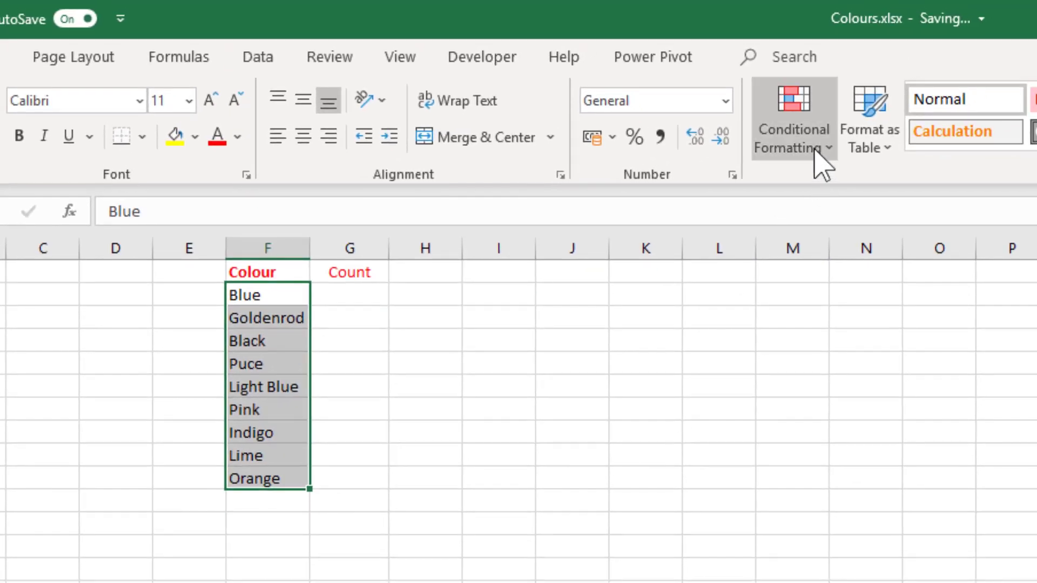
pyautogui.click(821, 162)
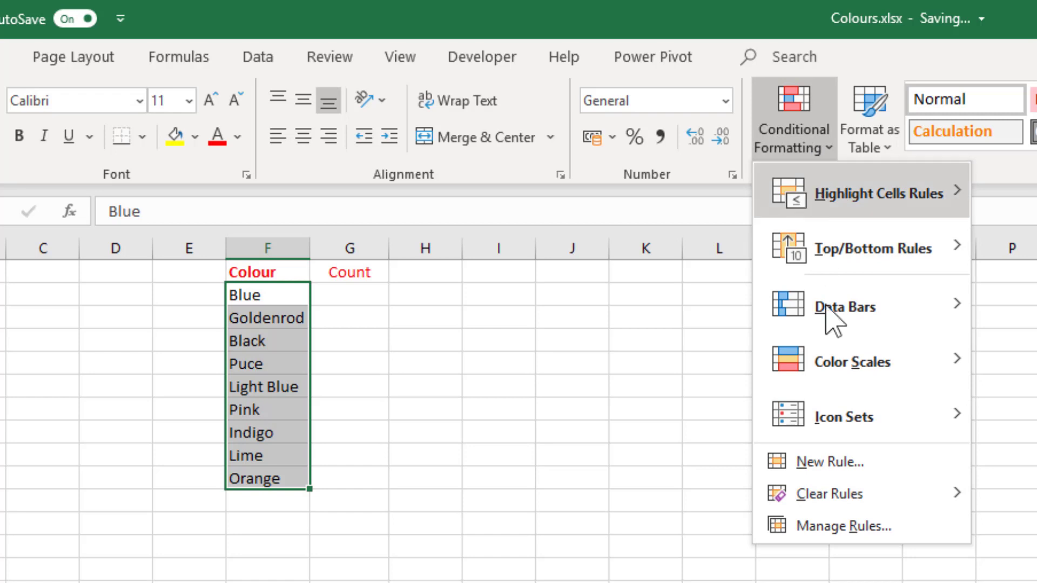
pyautogui.click(843, 463)
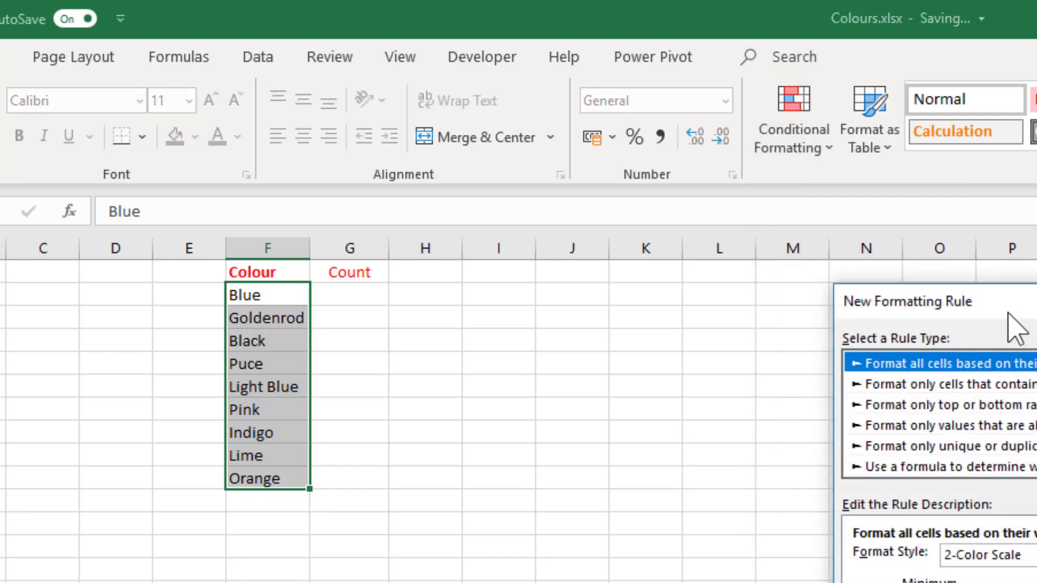
pyautogui.moveTo(972, 305); pyautogui.dragTo(697, 232)
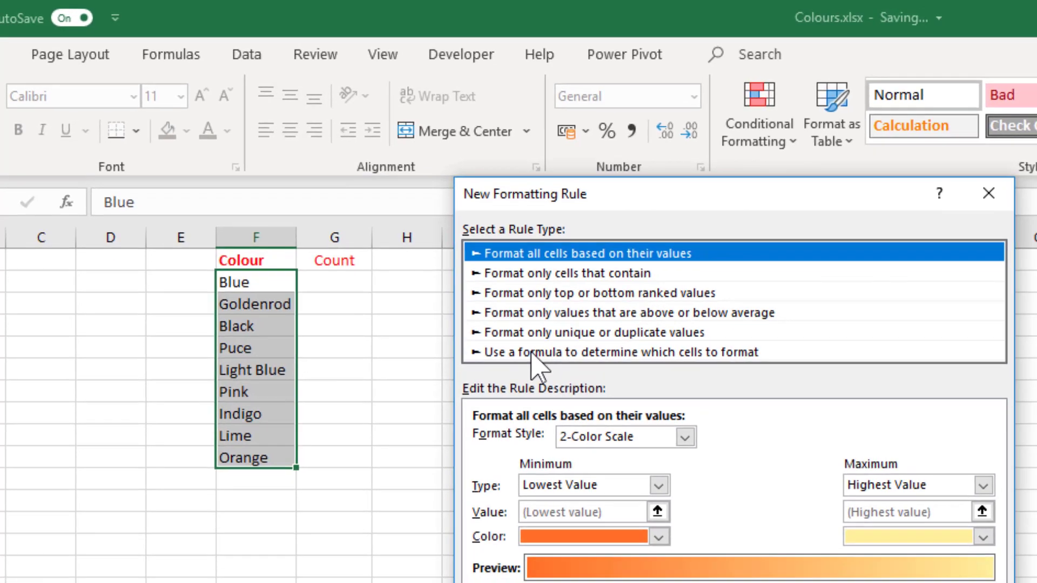
# - Make it a formula rule using =countif($A$2:$A$37,F2)=0
pyautogui.click(555, 369)
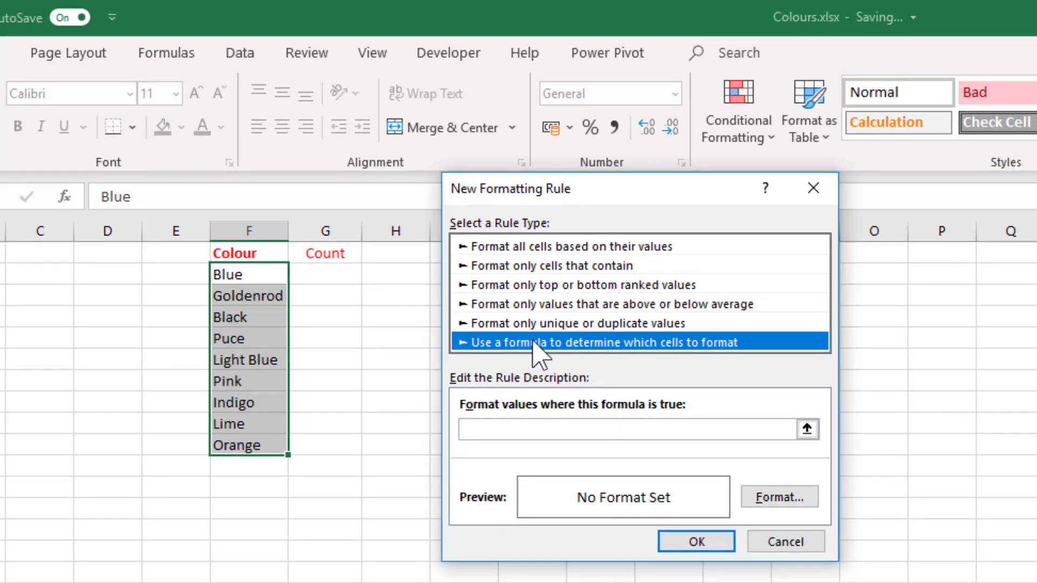
pyautogui.click(507, 430)
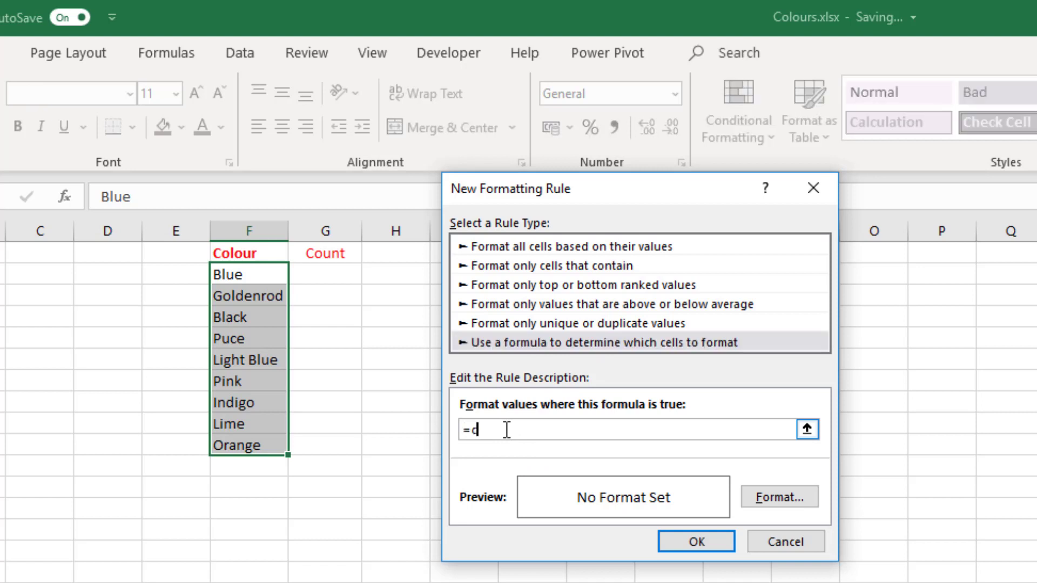
pyautogui.write('ountif(')
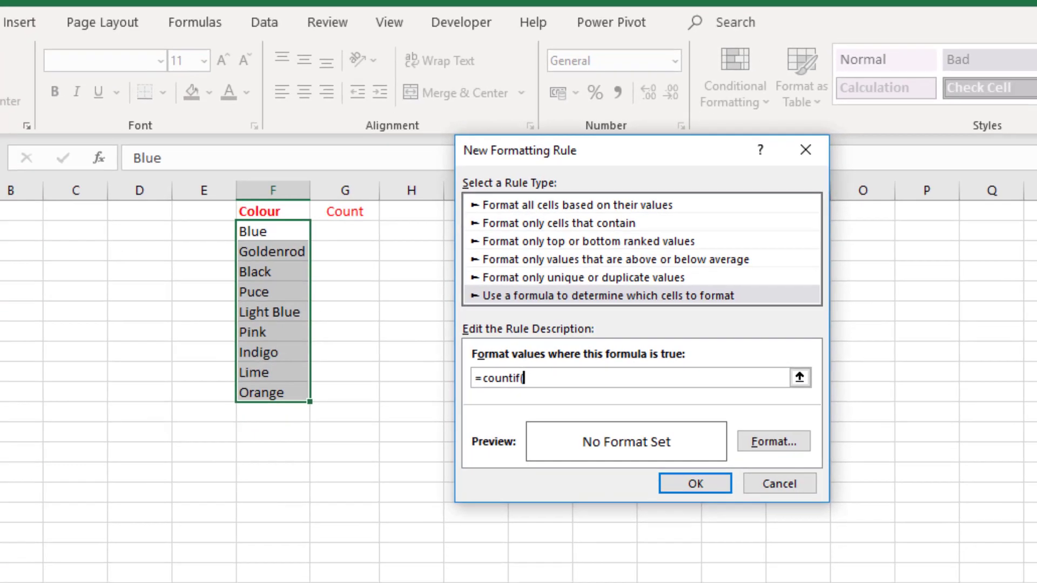
pyautogui.click(0, 275)
pyautogui.moveTo(52, 119); pyautogui.dragTo(43, 582)
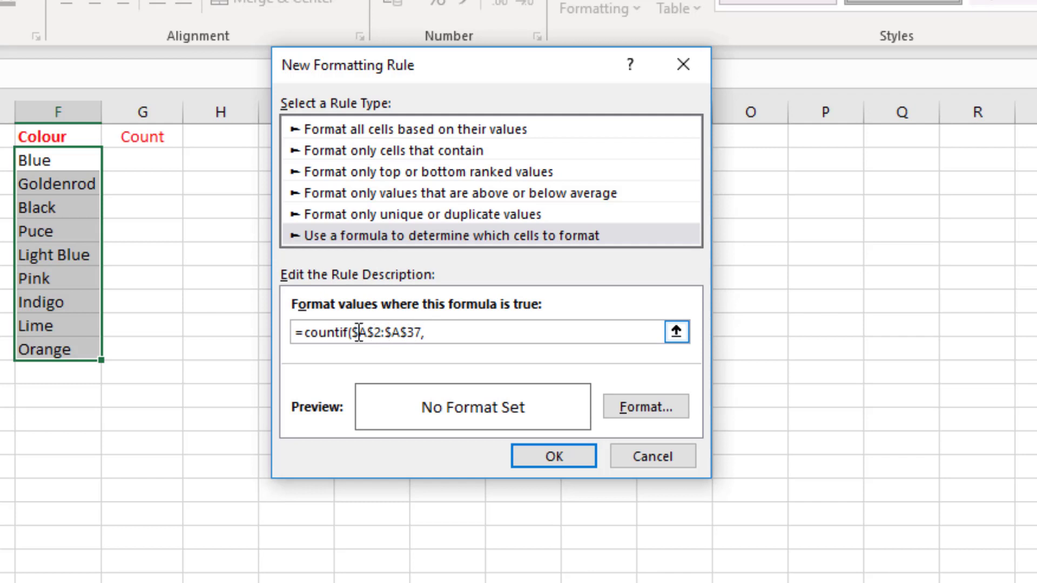
pyautogui.click(56, 160)
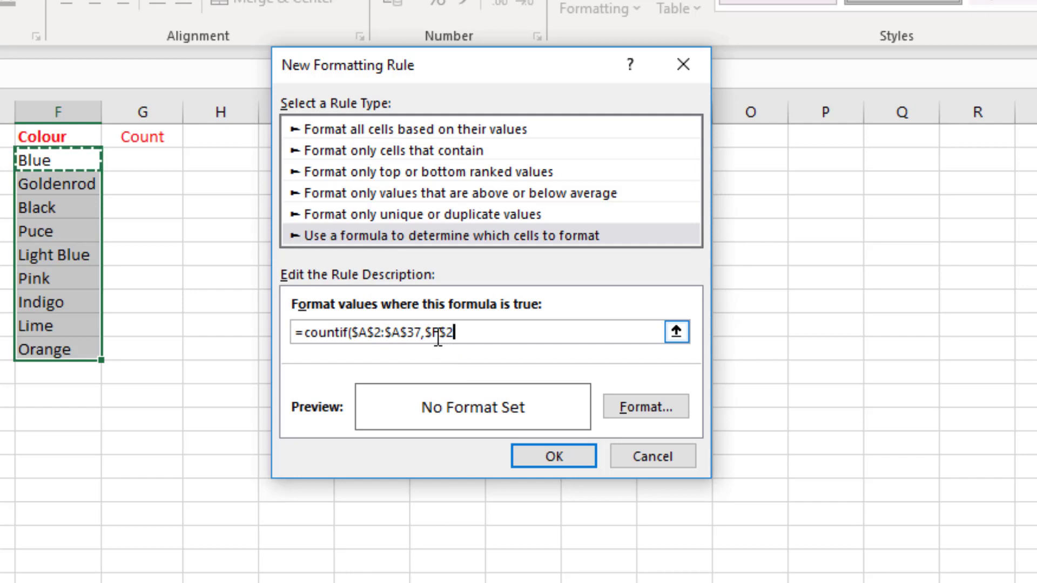
pyautogui.press('F4')
pyautogui.press('F4')
pyautogui.press('F4')
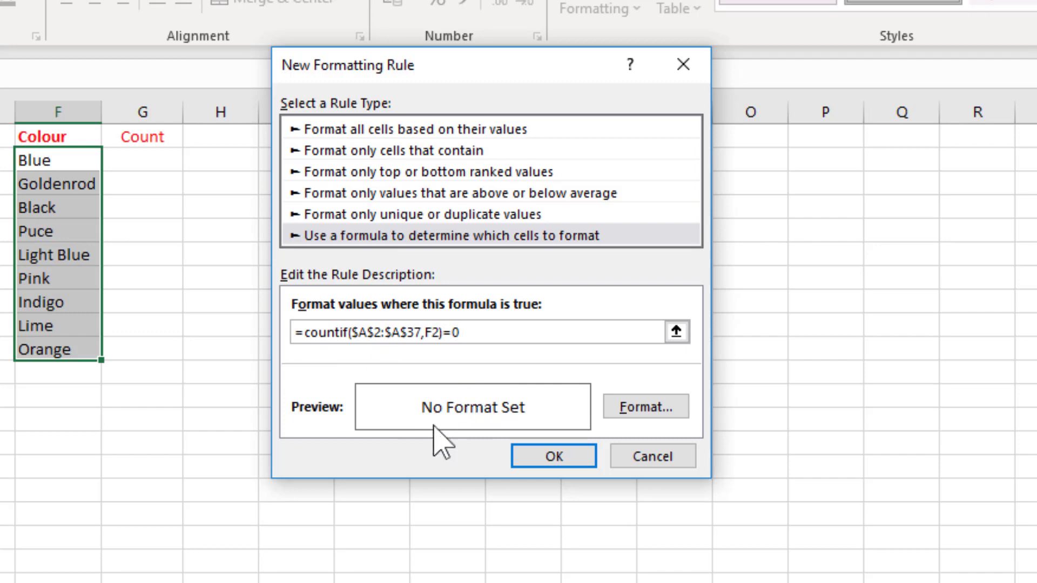
# - Give the rule a gold fill and apply it to the colour list
pyautogui.click(646, 409)
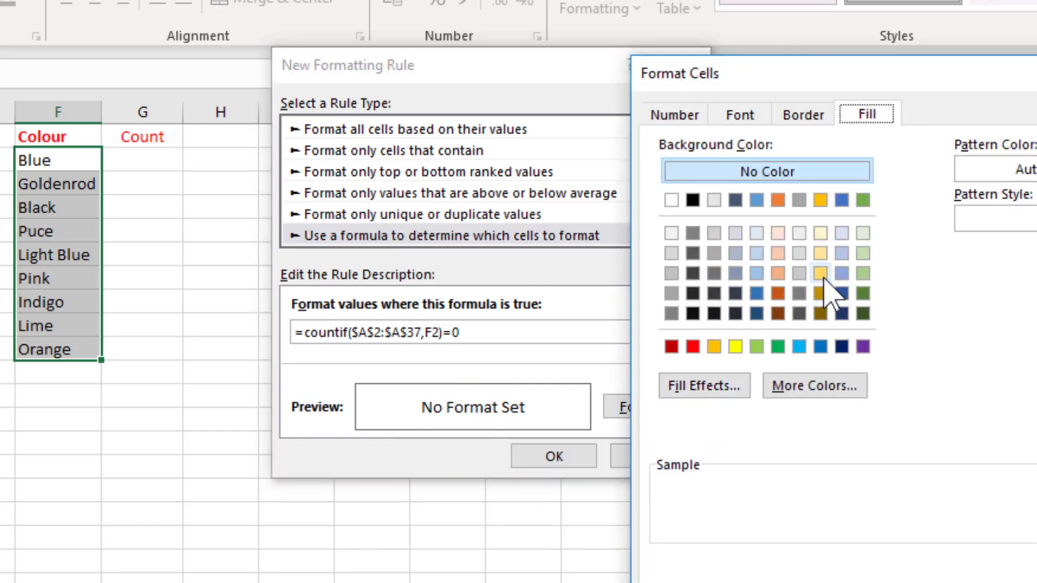
pyautogui.click(821, 274)
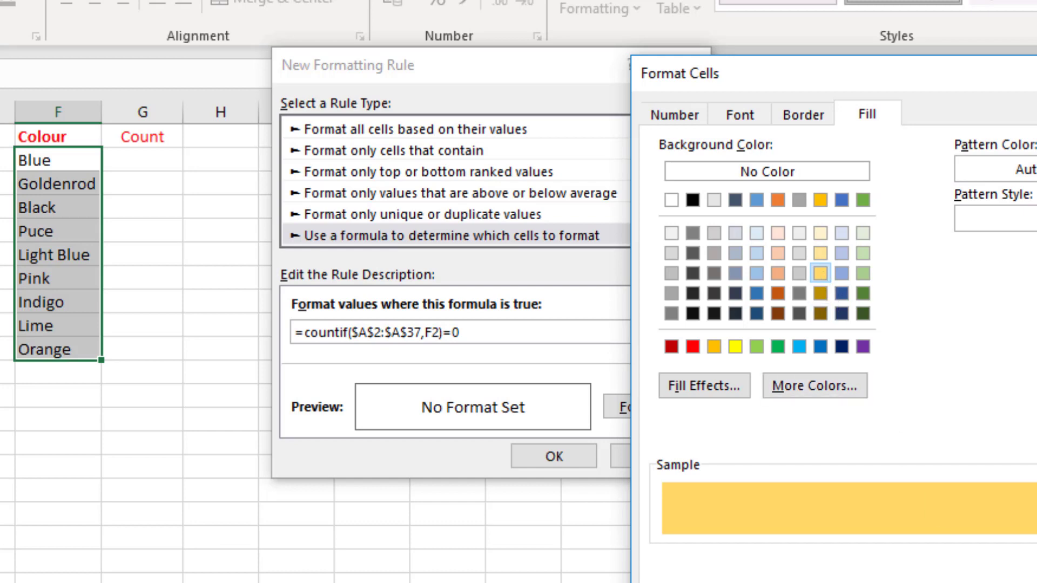
pyautogui.press('Return')
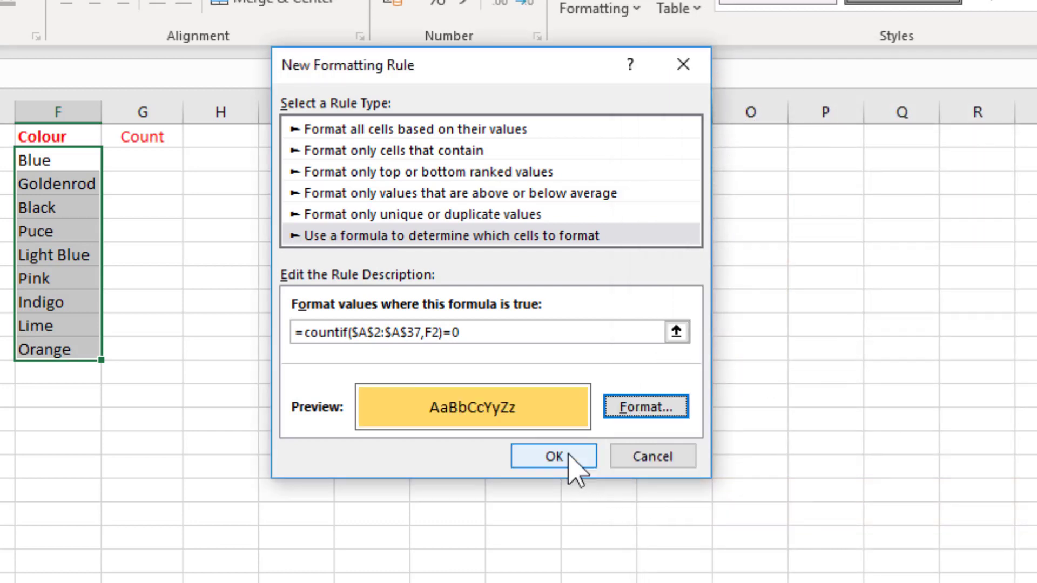
pyautogui.click(554, 457)
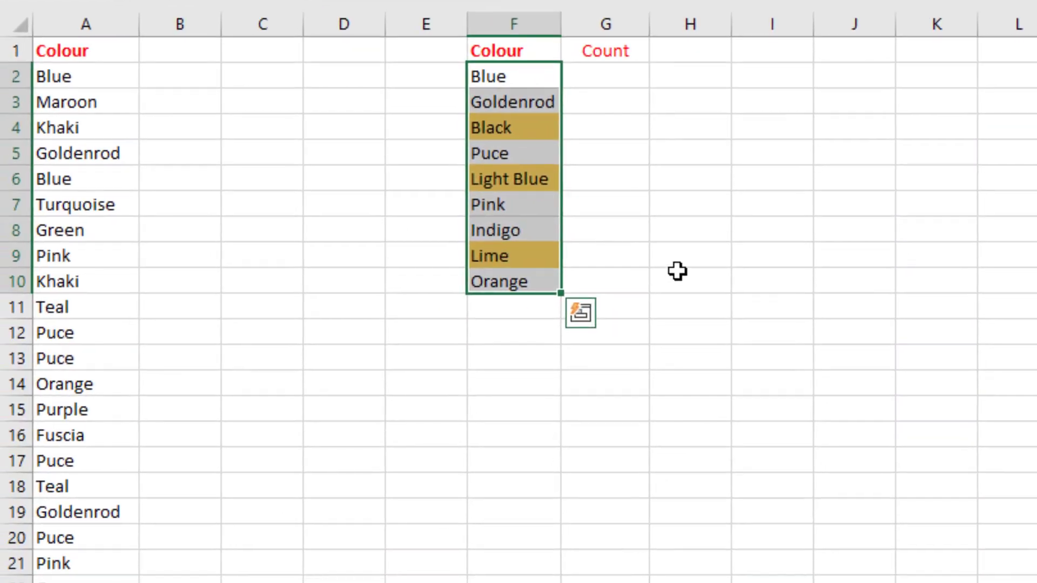
pyautogui.click(679, 272)
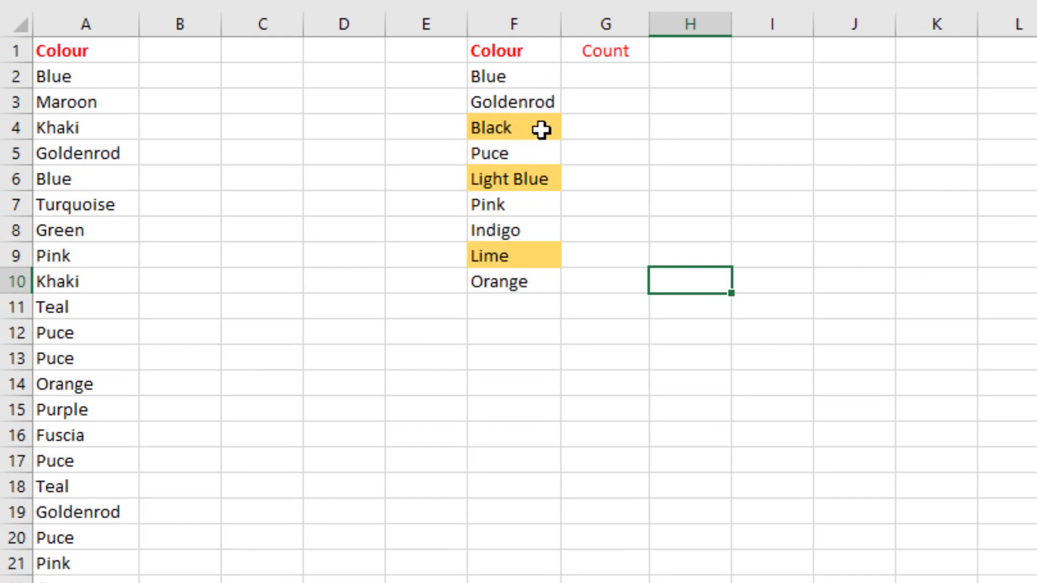